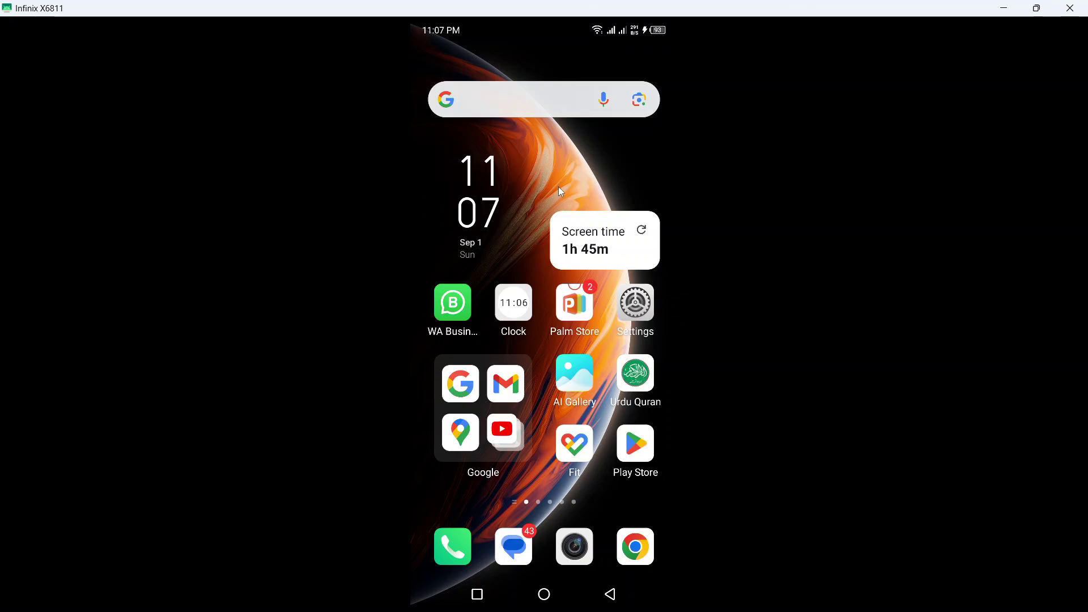
Step: Leave the Instagram (Beta) store listing and search Settings' installed app list for 'in'
left_click(627, 436)
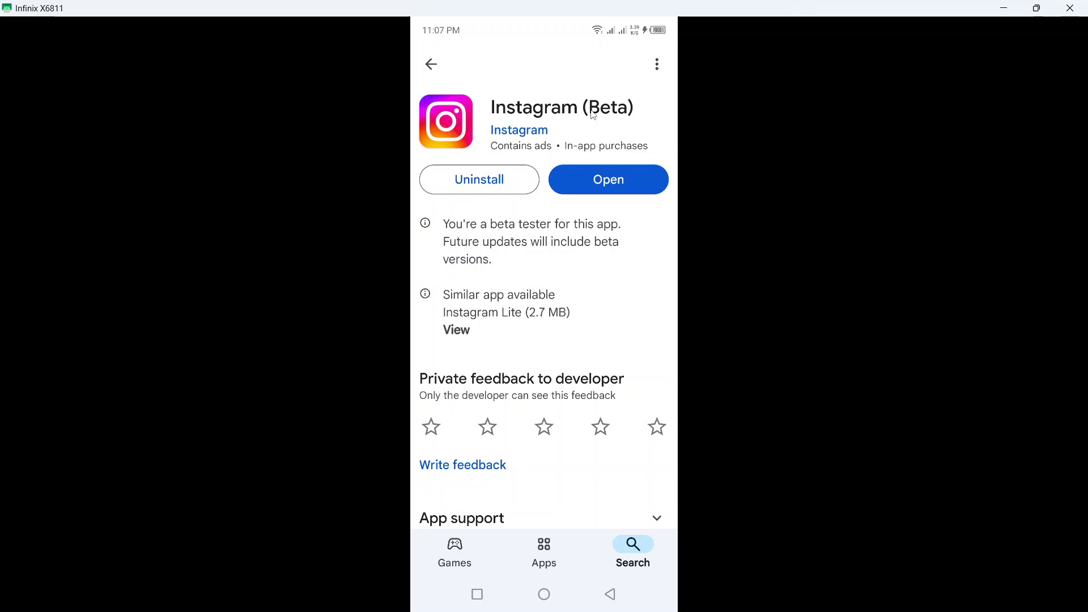
scroll(467, 335, "down", 1)
scroll(506, 213, "up", 1)
scroll(622, 109, "down", 1)
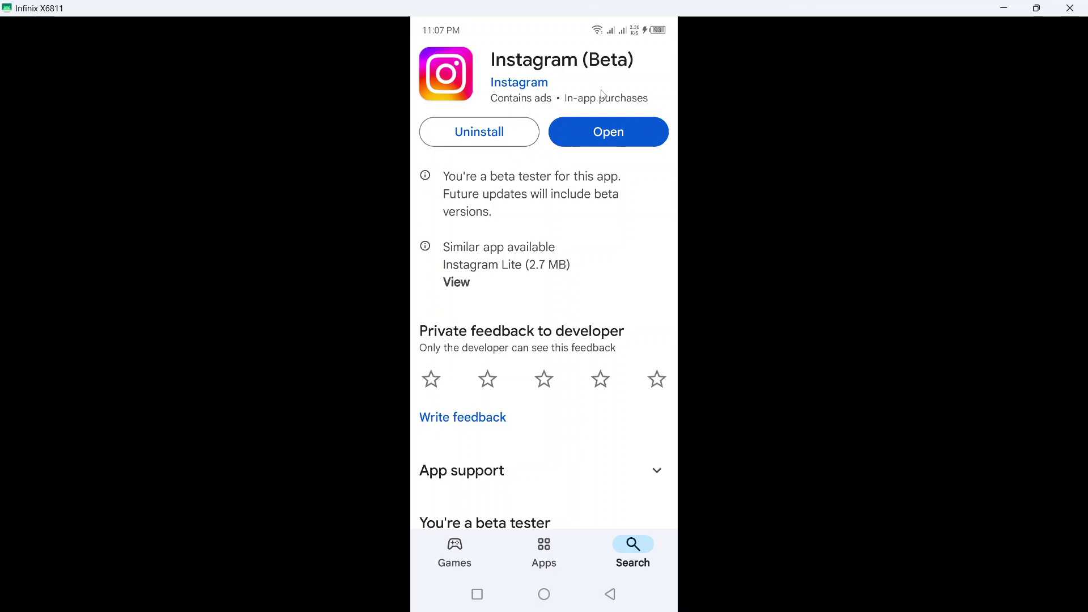
scroll(547, 362, "down", 3)
scroll(542, 387, "down", 3)
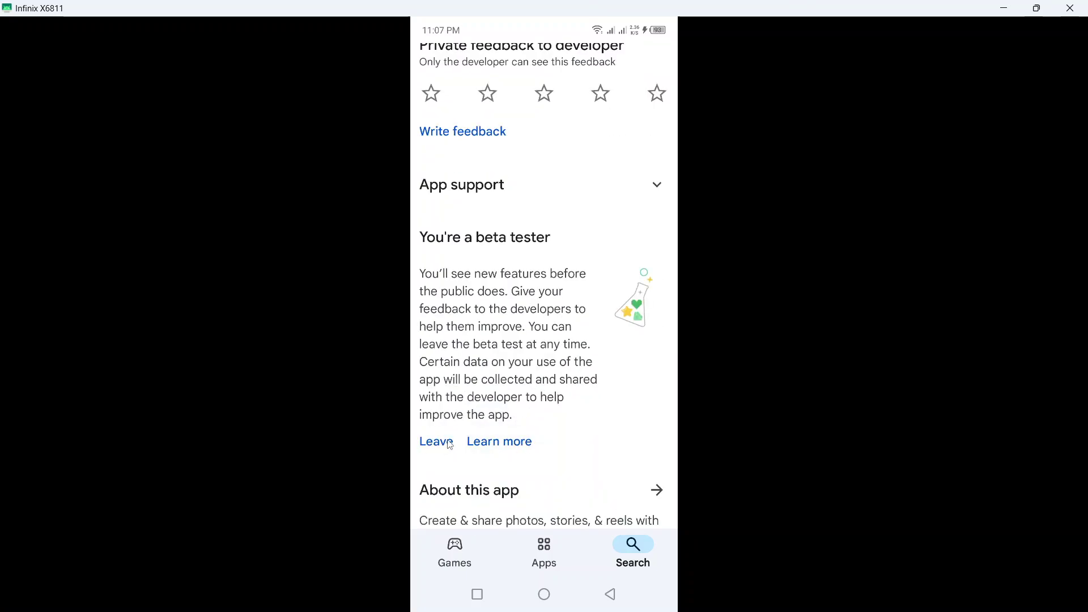
scroll(571, 252, "up", 5)
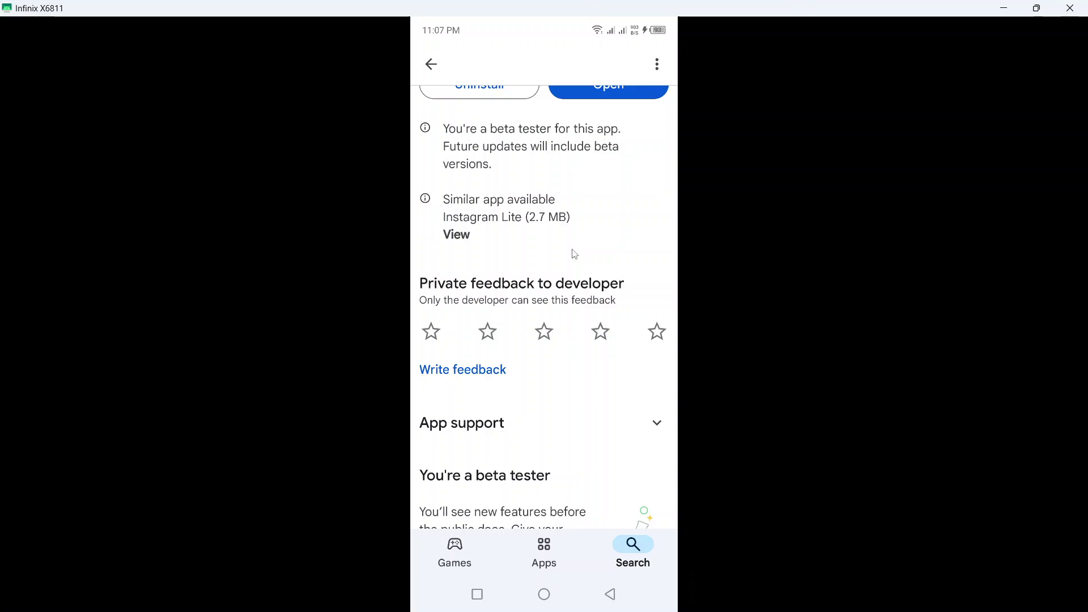
left_click(544, 593)
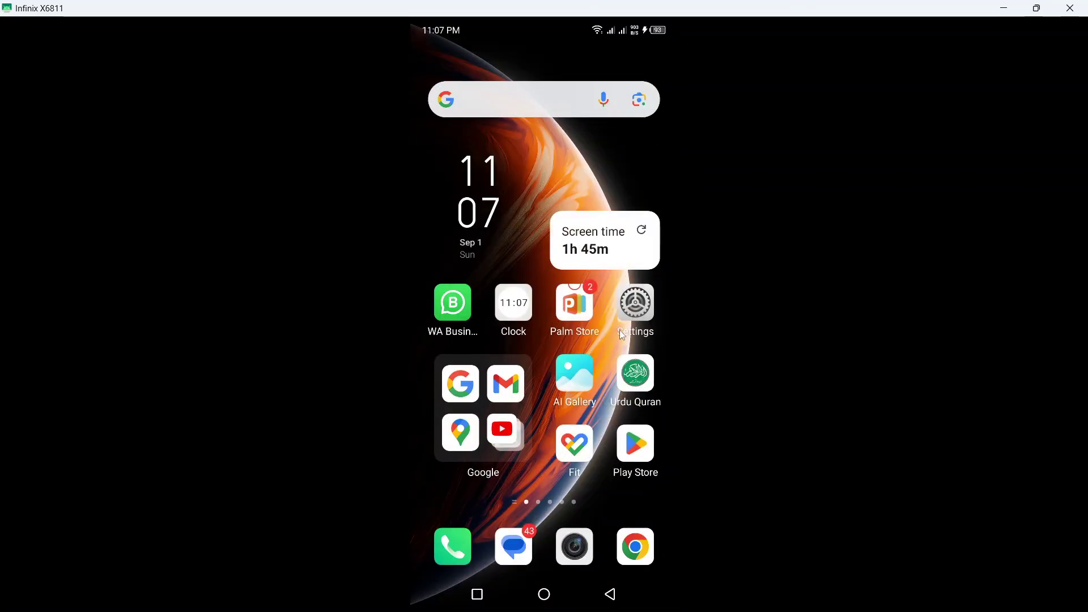
left_click(627, 309)
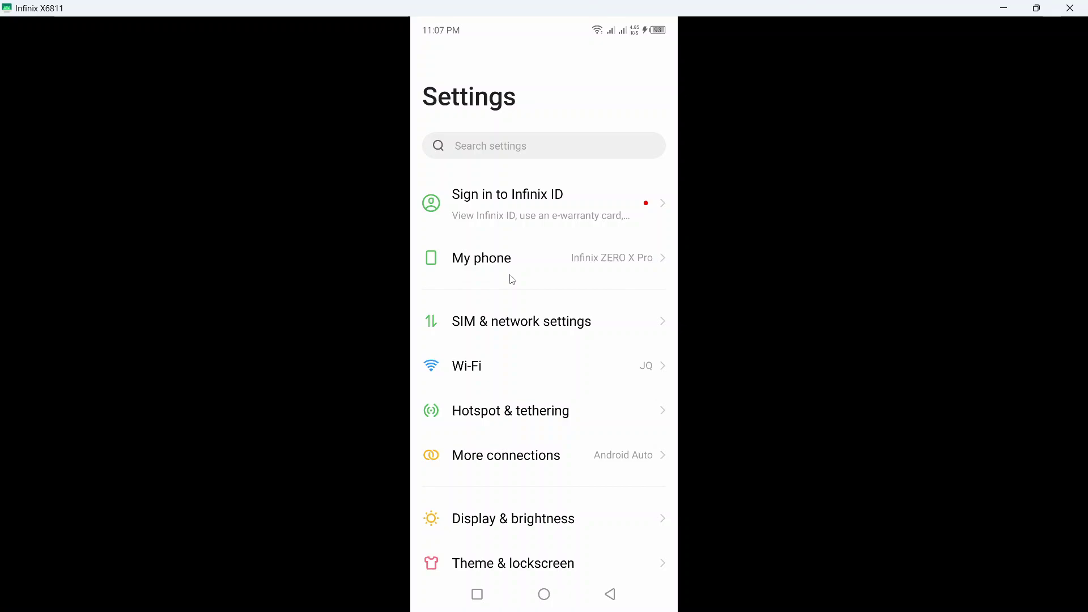
scroll(513, 314, "down", 3)
scroll(514, 375, "down", 3)
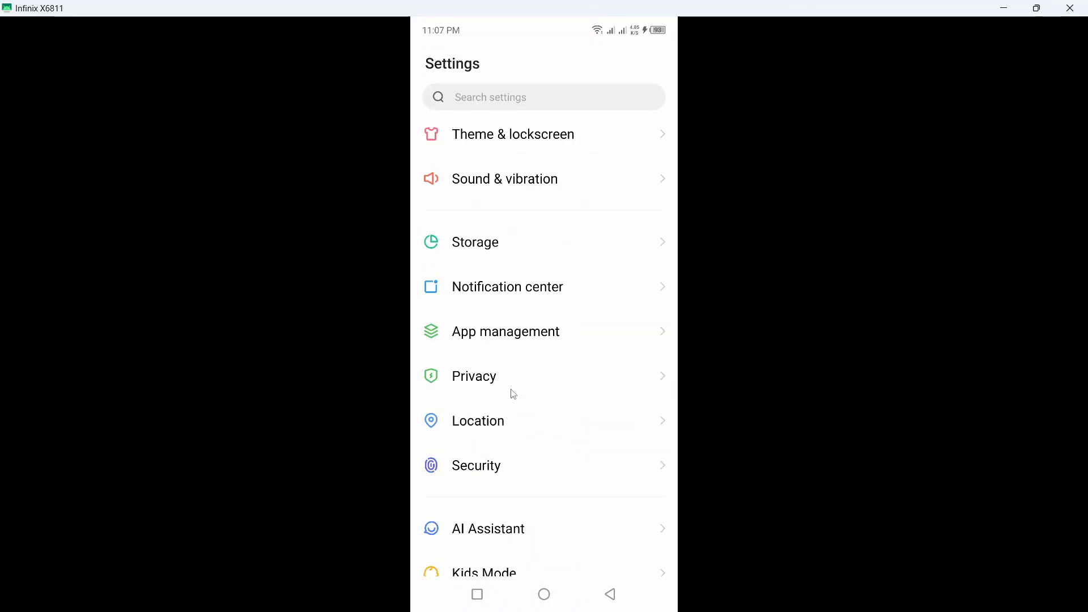
left_click(538, 334)
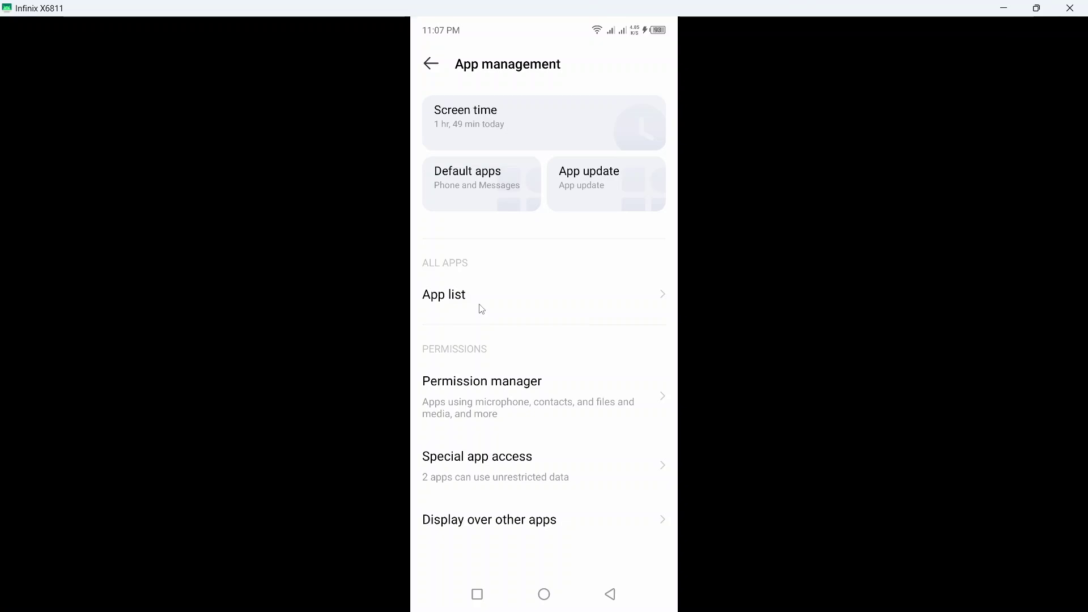
left_click(481, 306)
left_click(519, 154)
type("in")
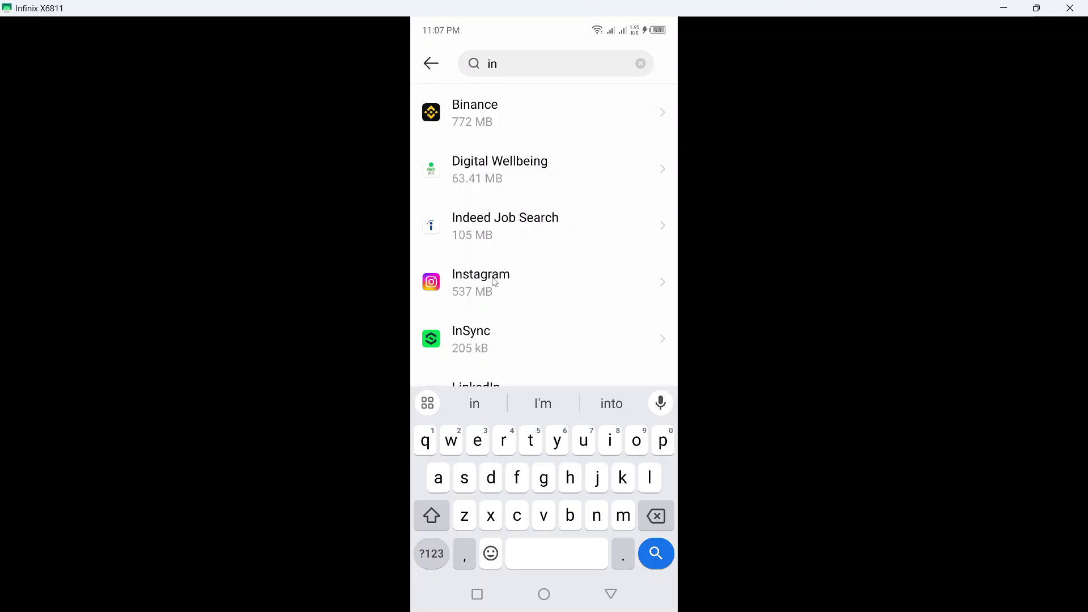
Step: View Instagram's storage details (518 MB cache, 1.05 GB total), then go back home
left_click(509, 282)
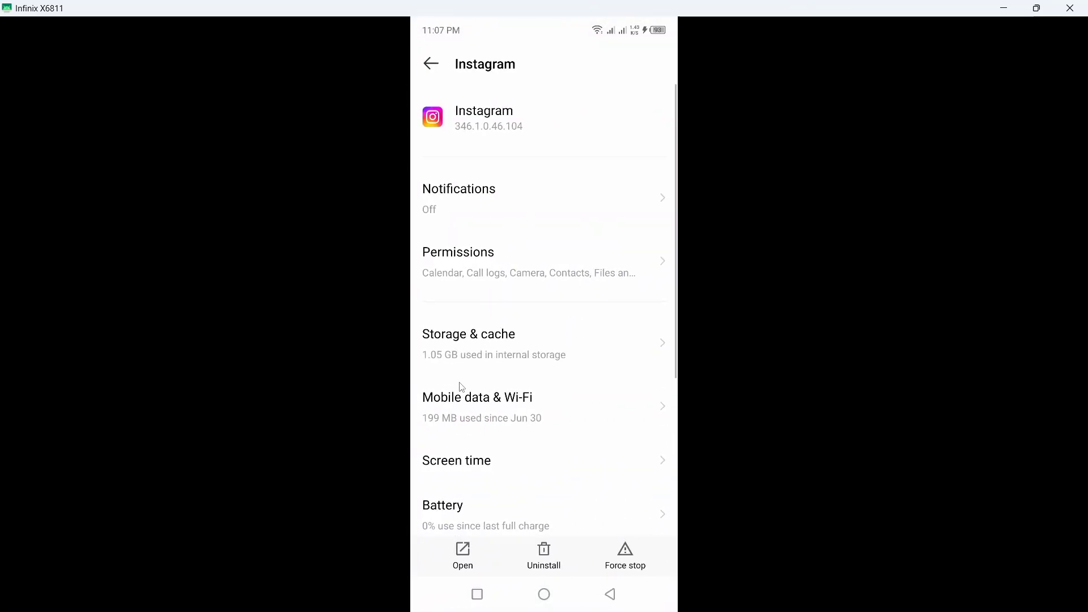
left_click(495, 356)
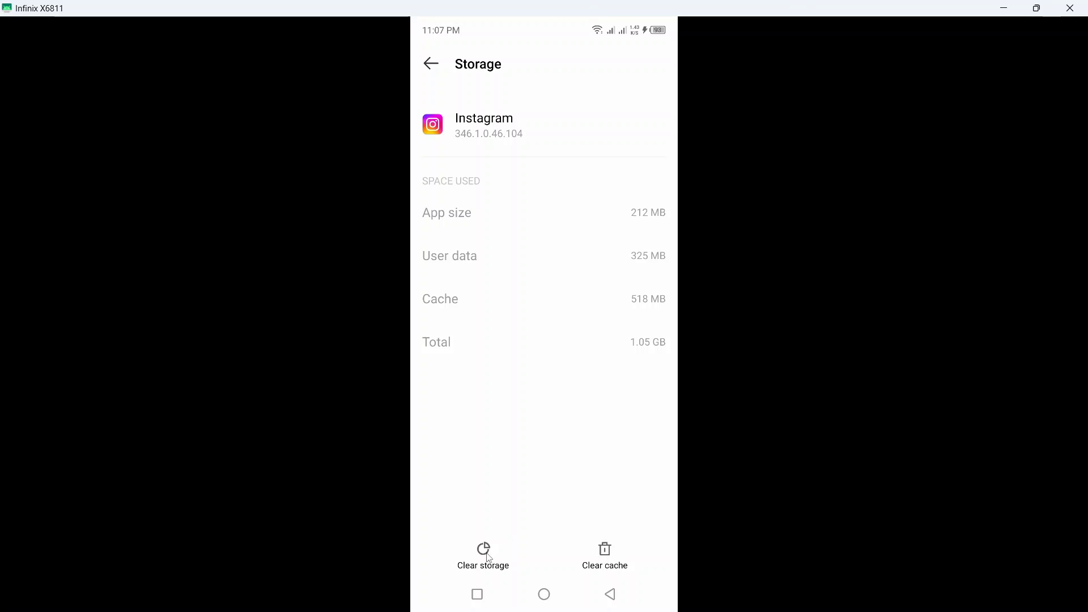
left_click(545, 593)
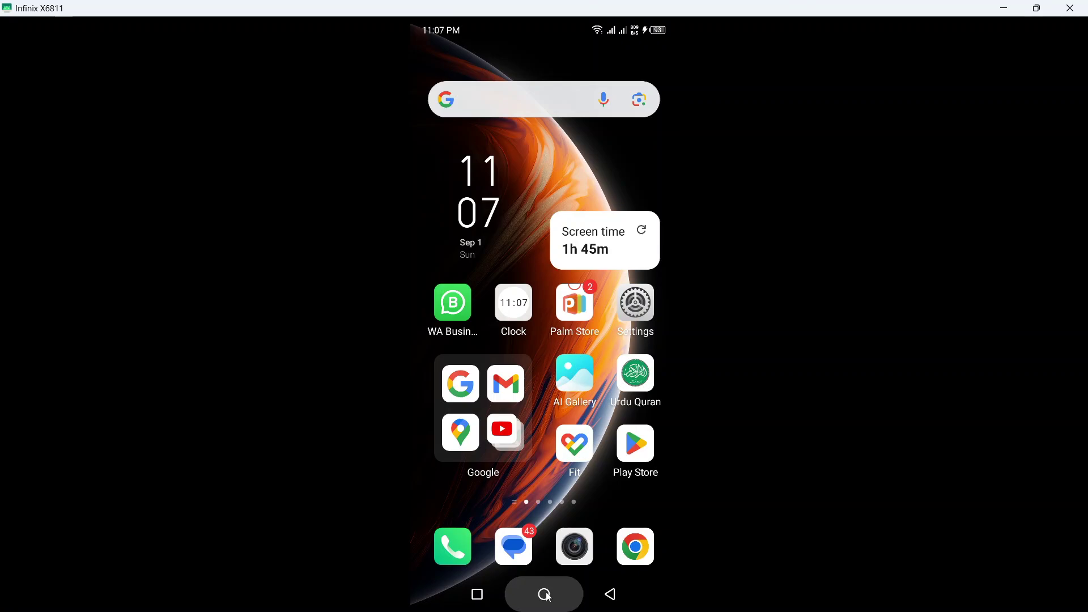
Step: Launch Instagram from the Social folder on the next home page and show your profile
left_click_drag(627, 337, 545, 358)
left_click(626, 281)
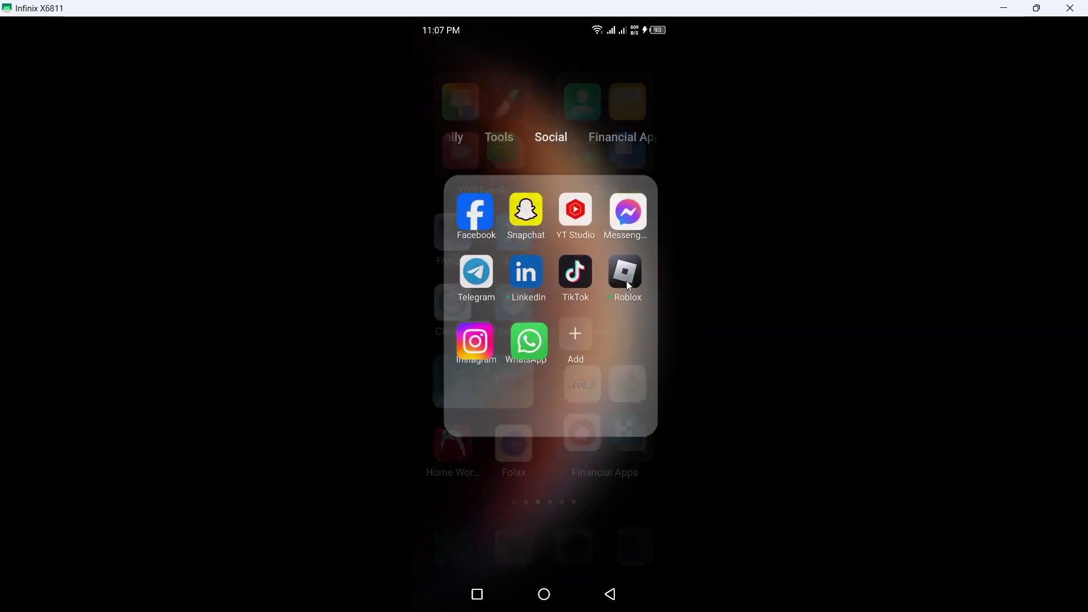
left_click(473, 353)
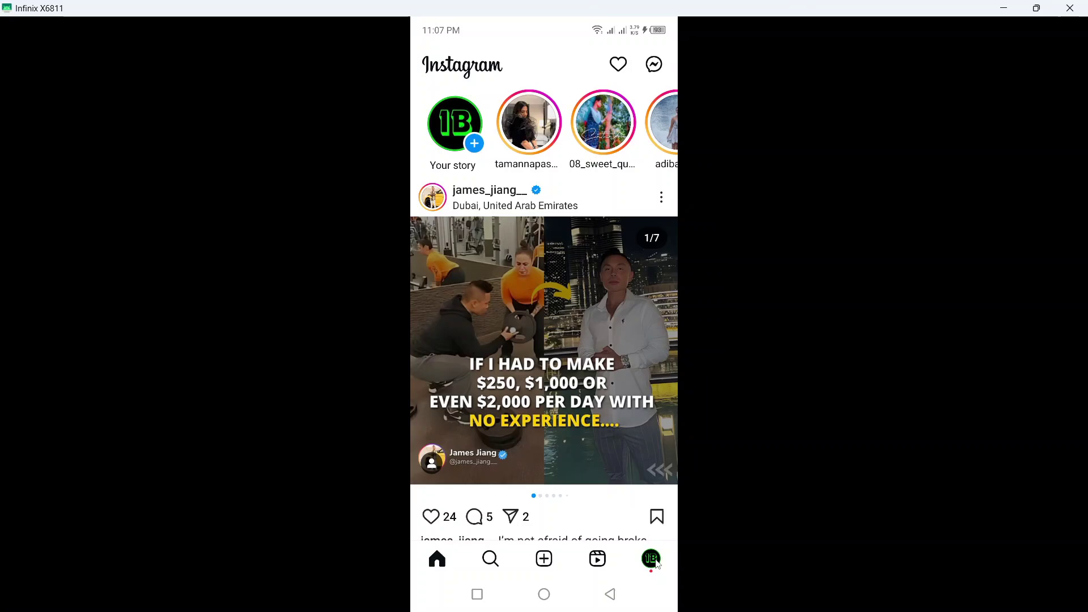
left_click(654, 561)
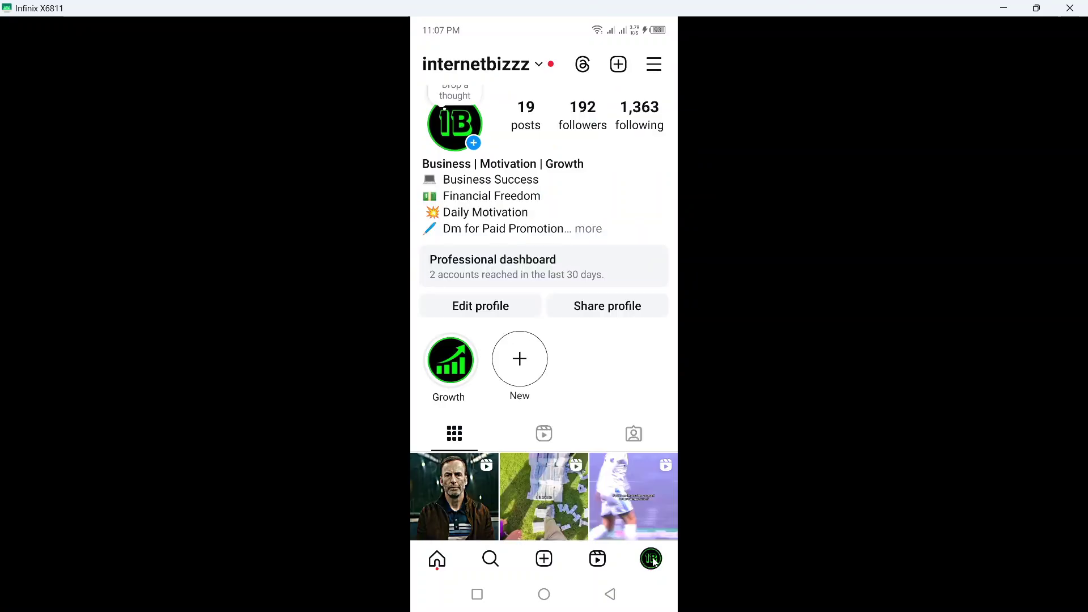
Step: Open Edit profile from your Instagram profile page
left_click(472, 308)
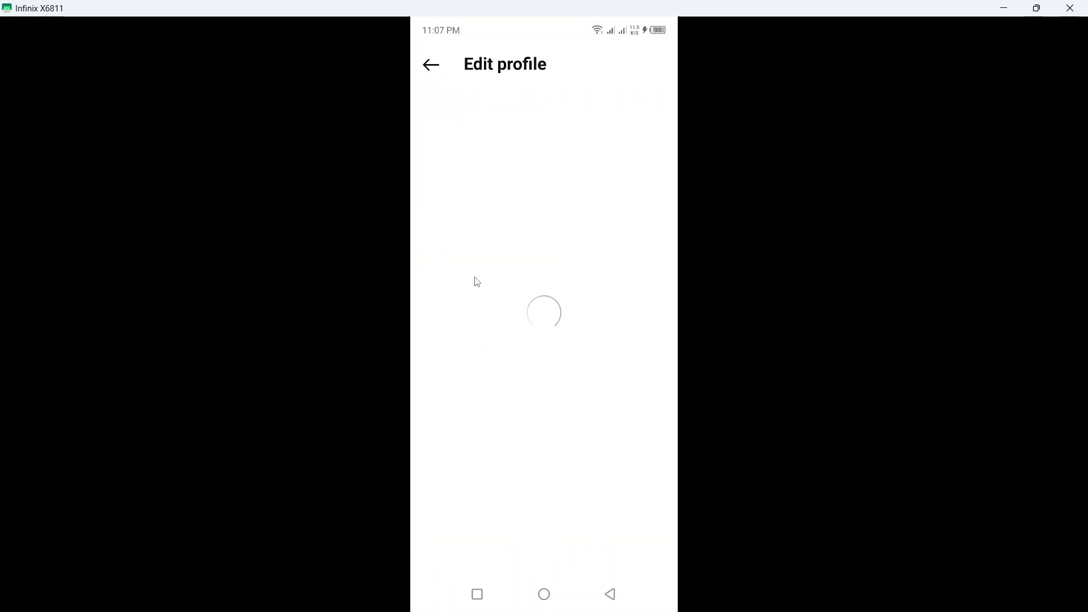
scroll(492, 287, "down", 2)
scroll(491, 287, "down", 4)
scroll(490, 284, "down", 1)
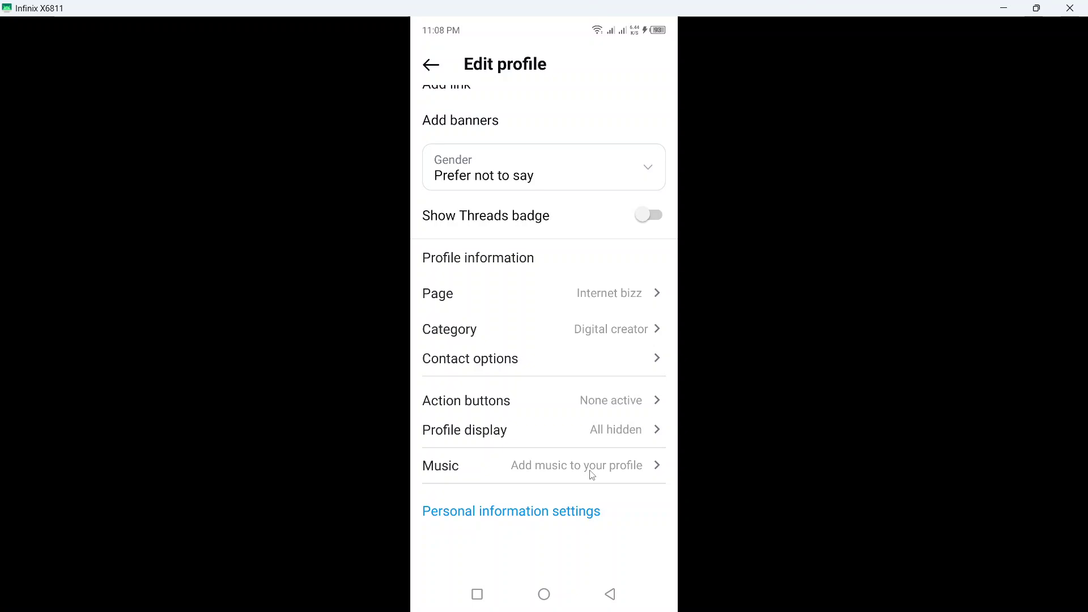
Step: Exit Instagram's Edit profile page without adding music, back to the Android home screen
left_click(545, 594)
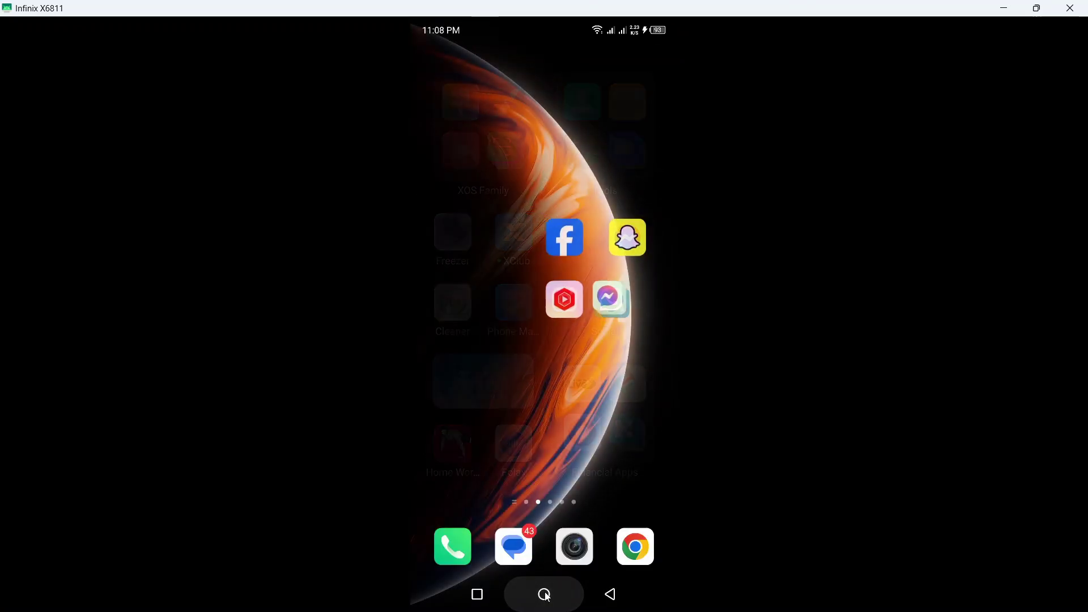